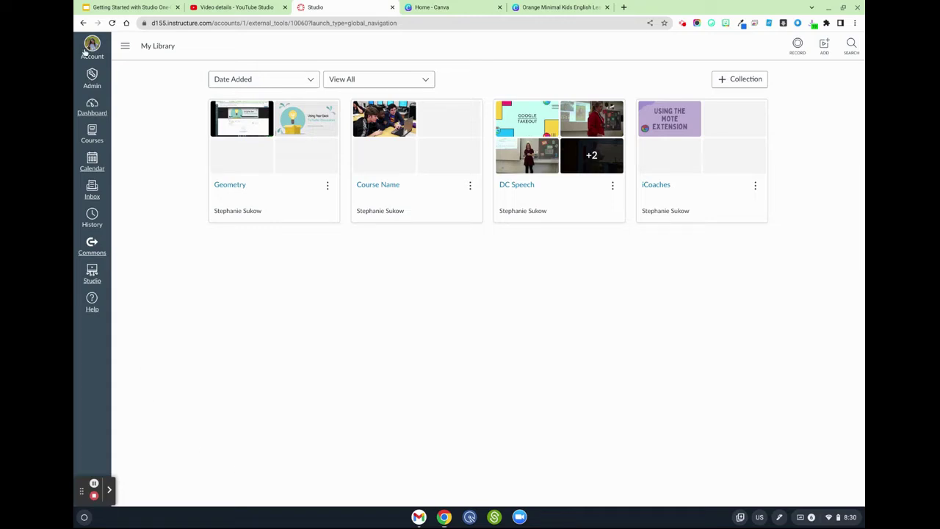
Step: Open the Course Name collection in the Studio library and check its options for adding media
click(88, 276)
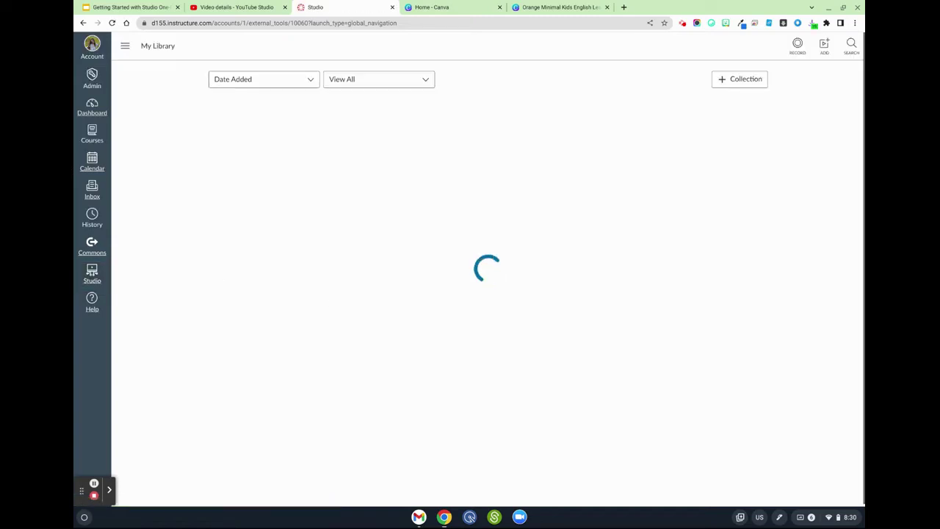
click(756, 82)
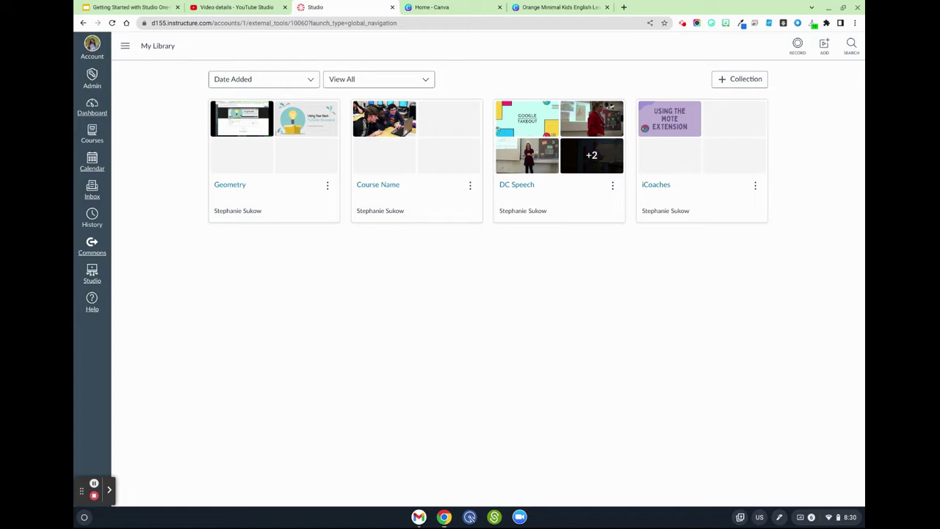
click(429, 198)
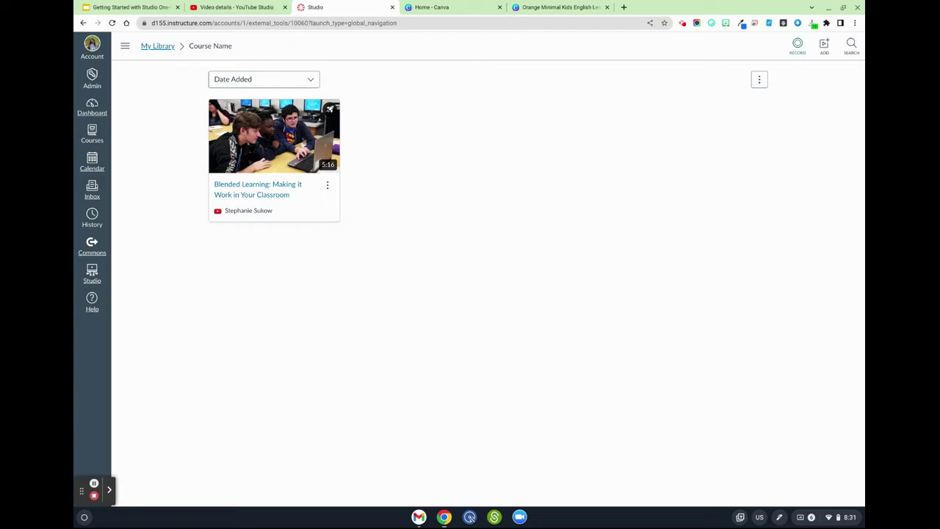
click(824, 45)
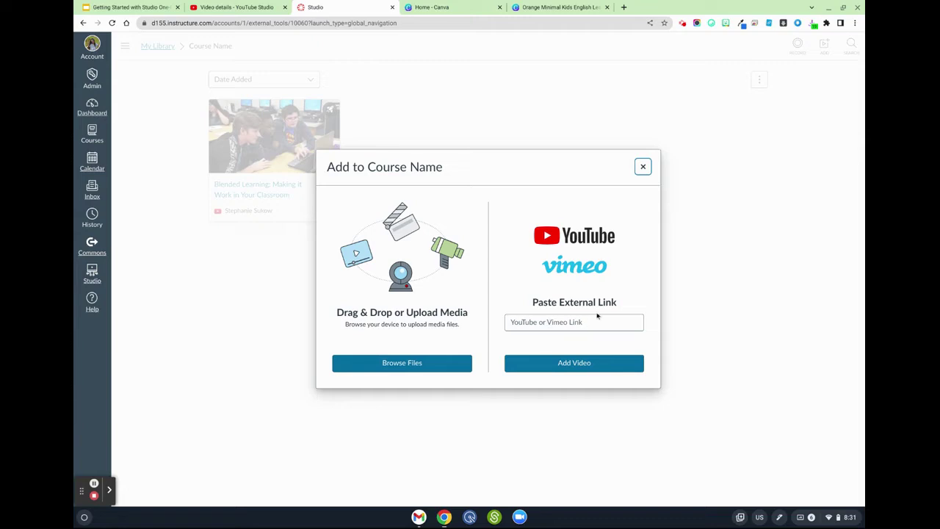
click(643, 167)
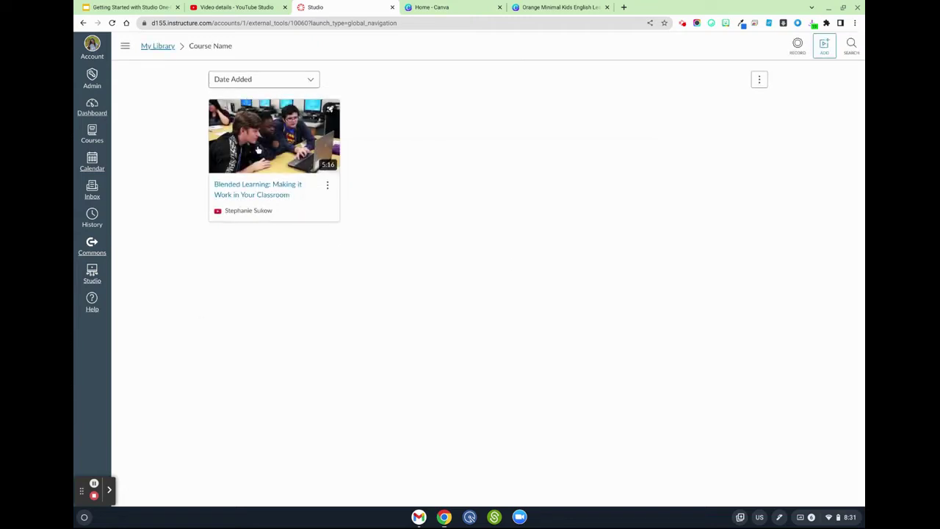
Step: Create a video quiz titled "Test" from the "Blended Learning: Making it Work in Your Classroom" video
click(328, 187)
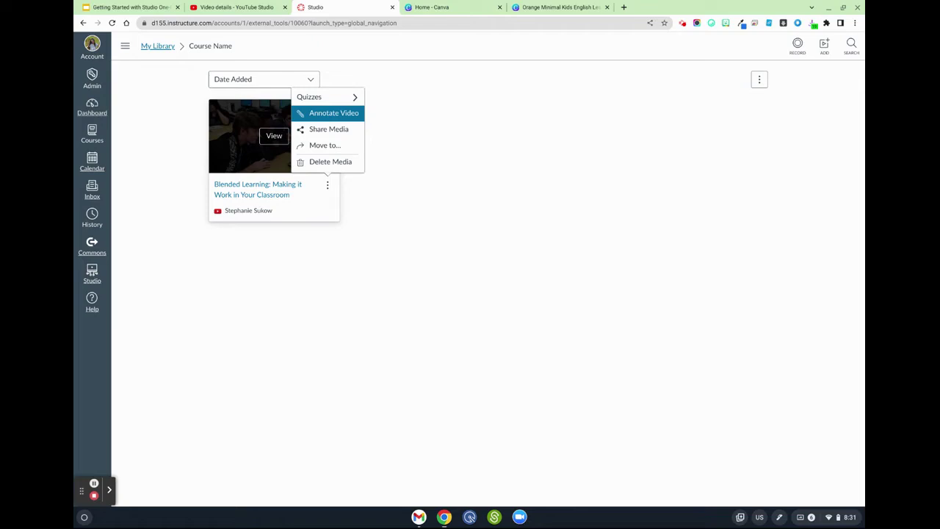
mouse_move(320, 105)
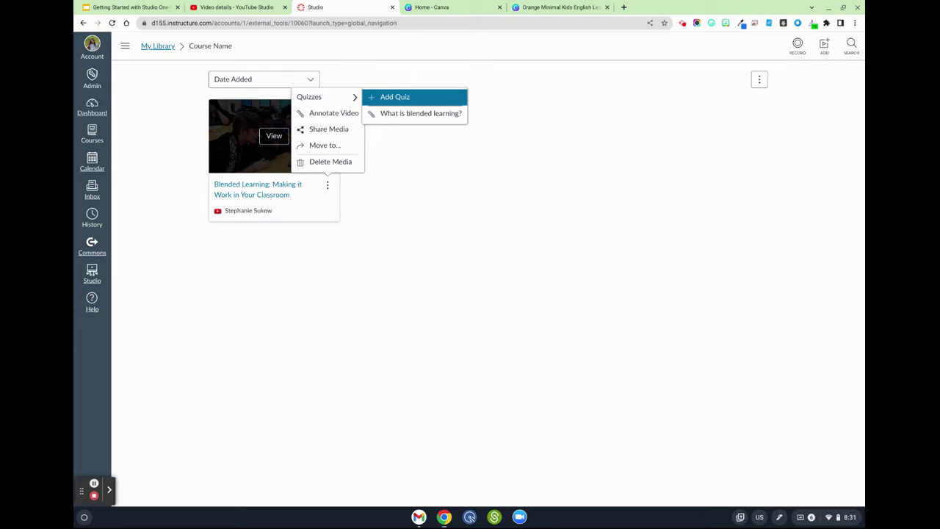
click(384, 102)
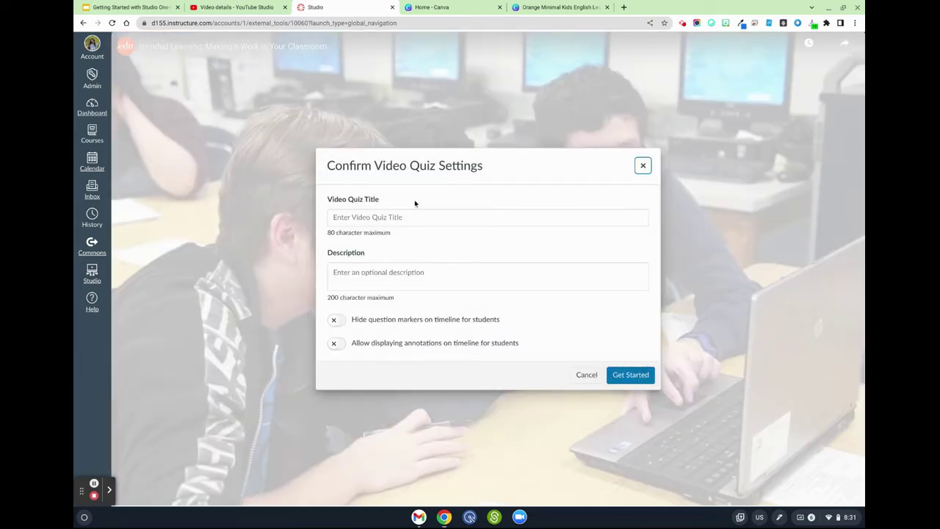
click(407, 280)
click(407, 216)
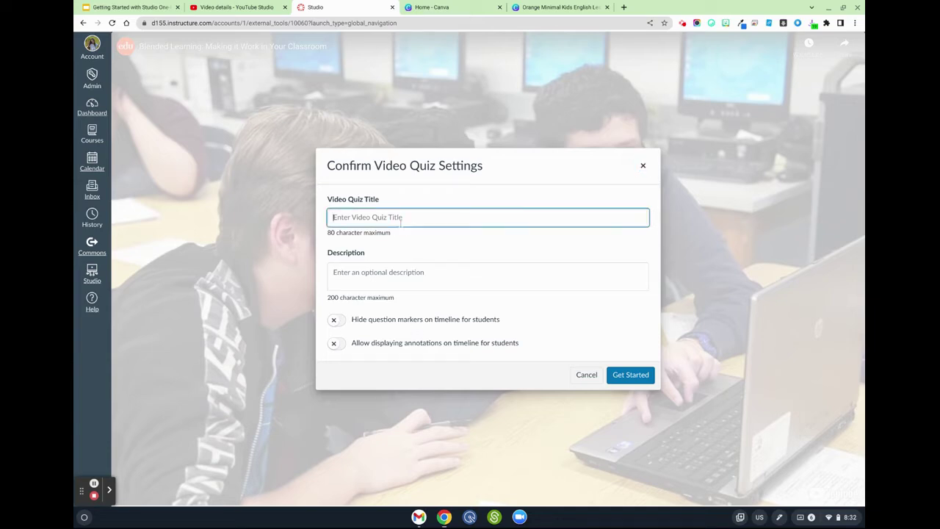
text(Test)
click(645, 374)
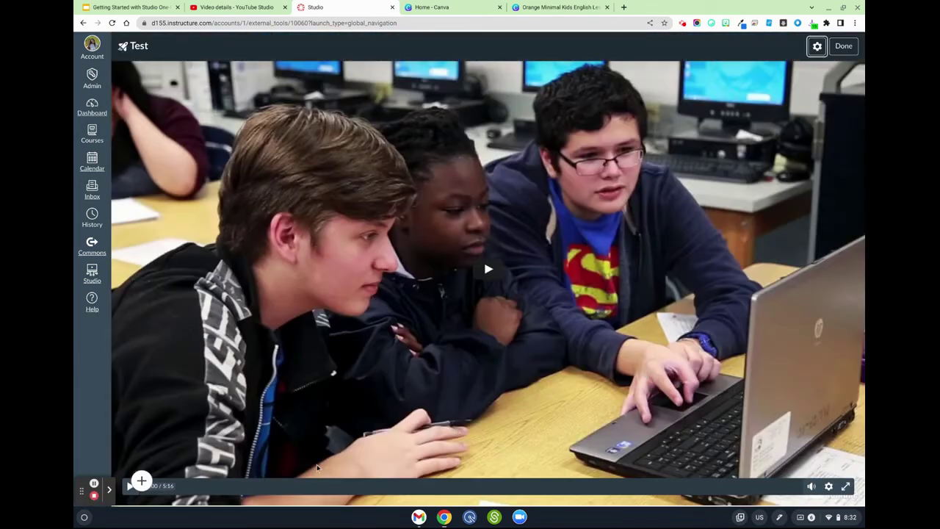
Step: Pause the quiz video at 1:03 and add a Multiple Choice question at that point
click(132, 486)
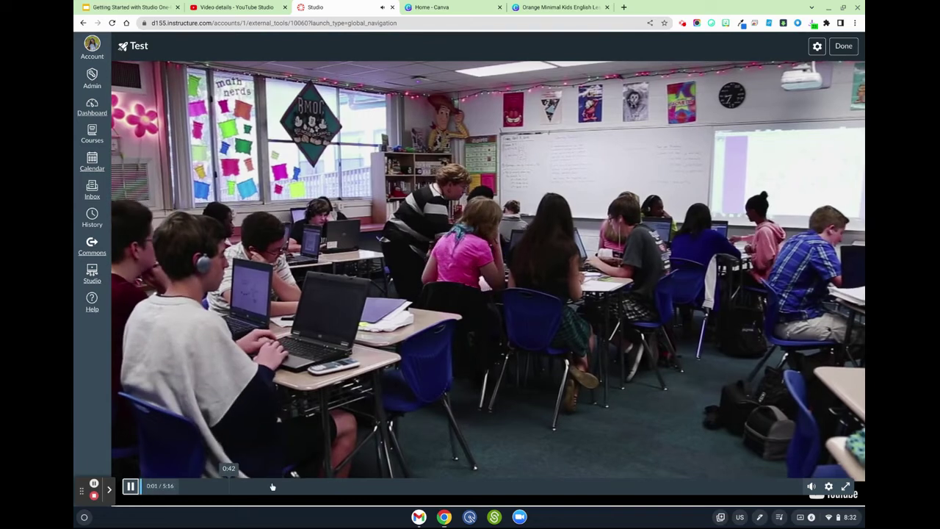
click(270, 487)
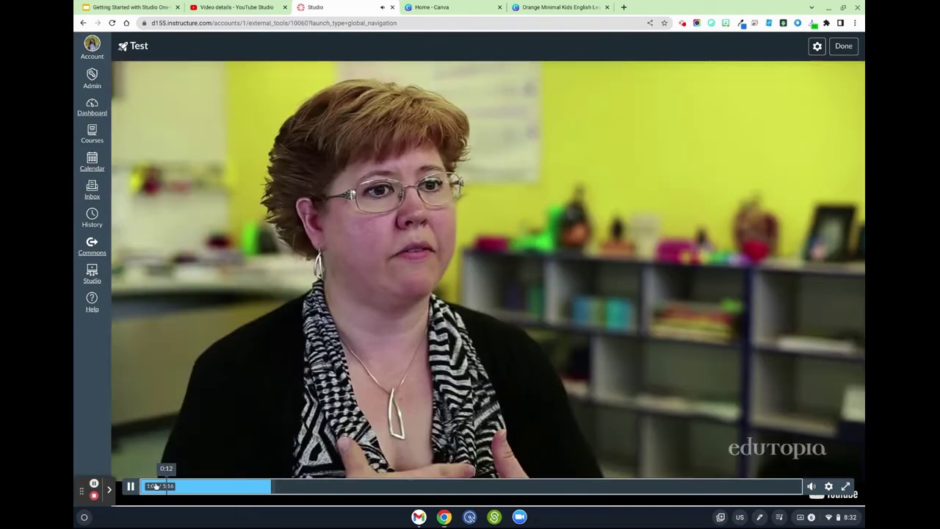
click(131, 486)
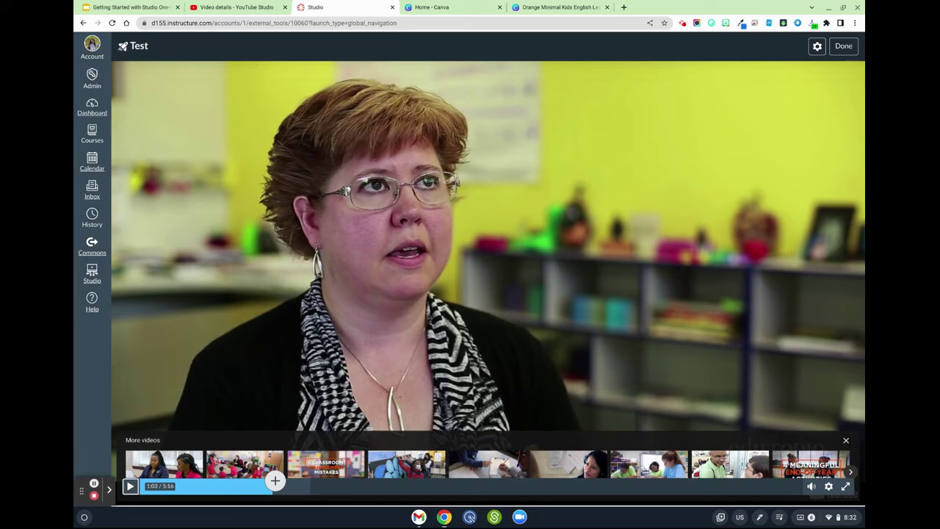
click(278, 484)
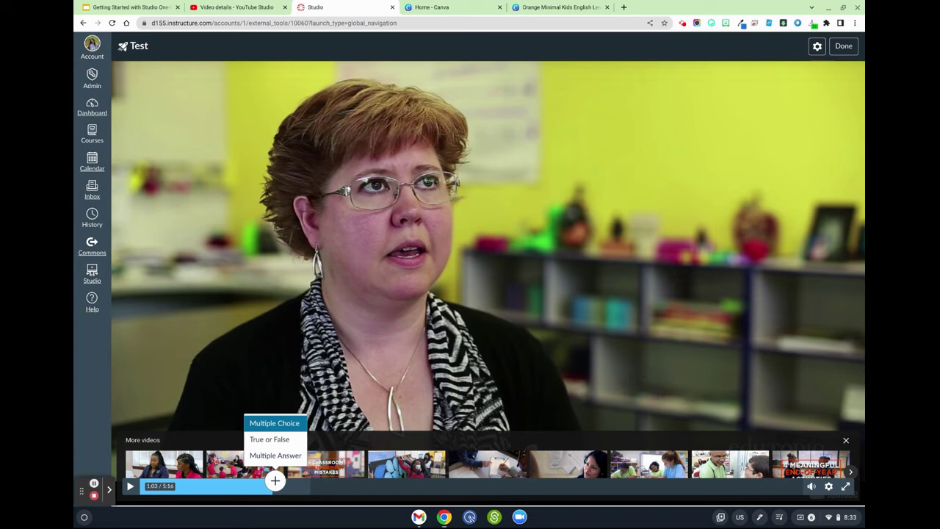
click(285, 424)
Step: Enter "Q" as the question stem and give it three answers: A, B and C
click(471, 201)
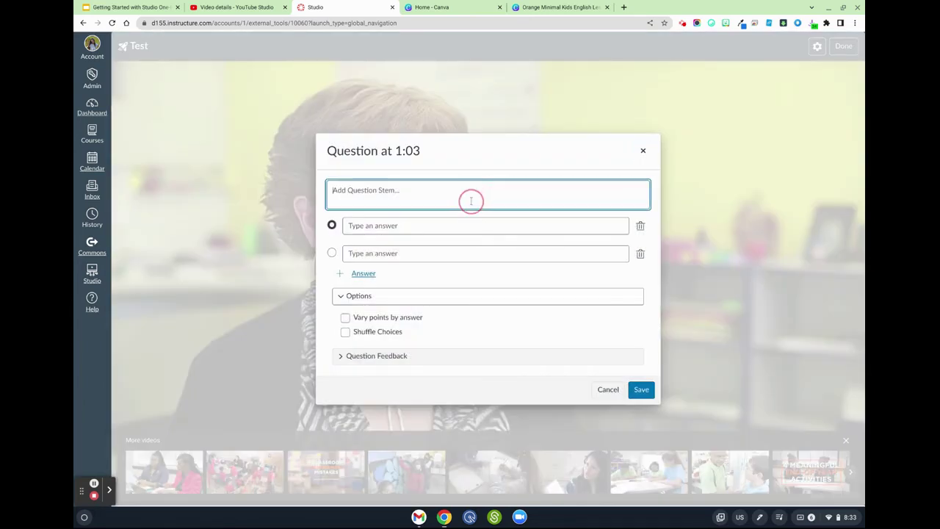
text(Q)
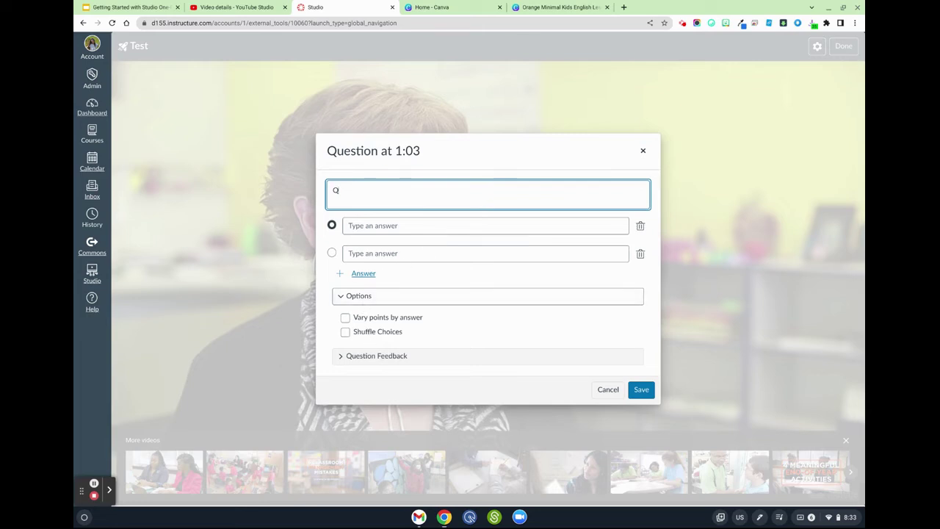
click(371, 220)
text(A)
click(353, 254)
text(B)
click(364, 273)
click(382, 266)
text(C)
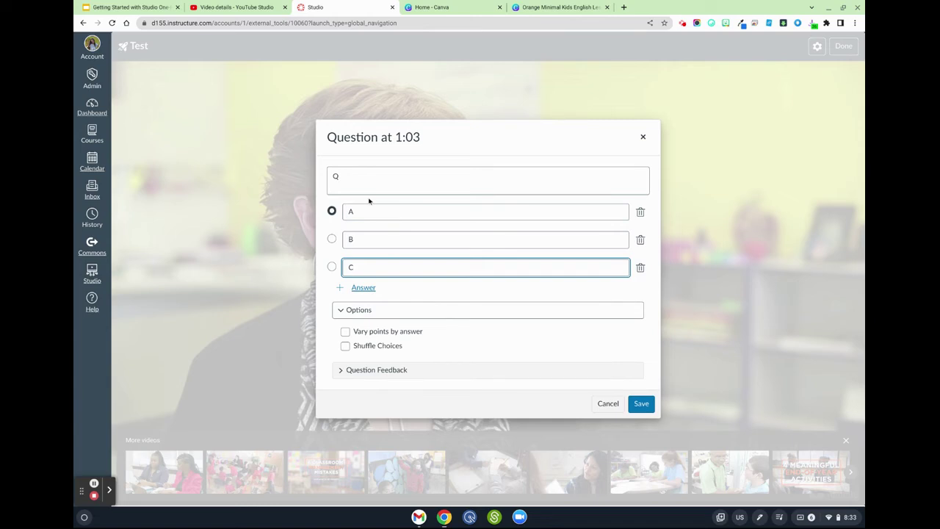
Step: Vary the points by answer with 1 point for each choice, show the question feedback fields and save the question
click(347, 338)
click(346, 332)
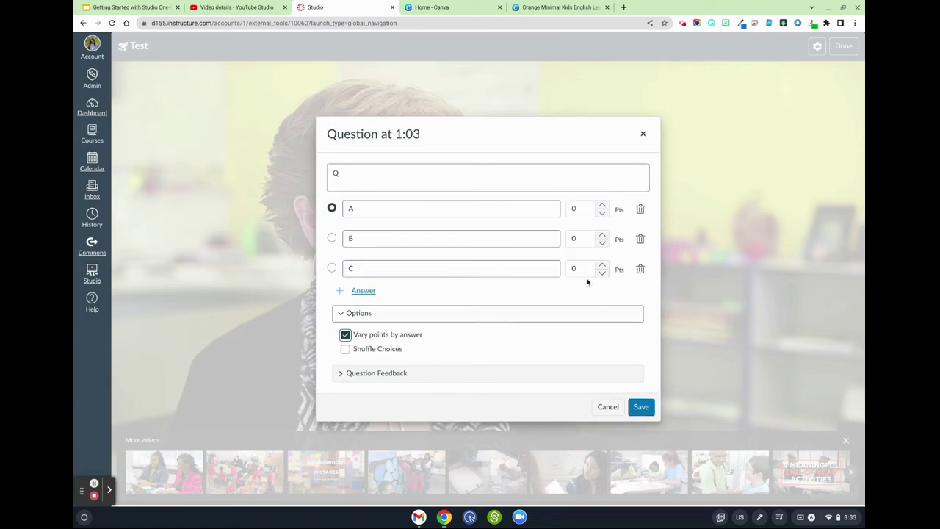
click(602, 205)
click(601, 234)
click(368, 372)
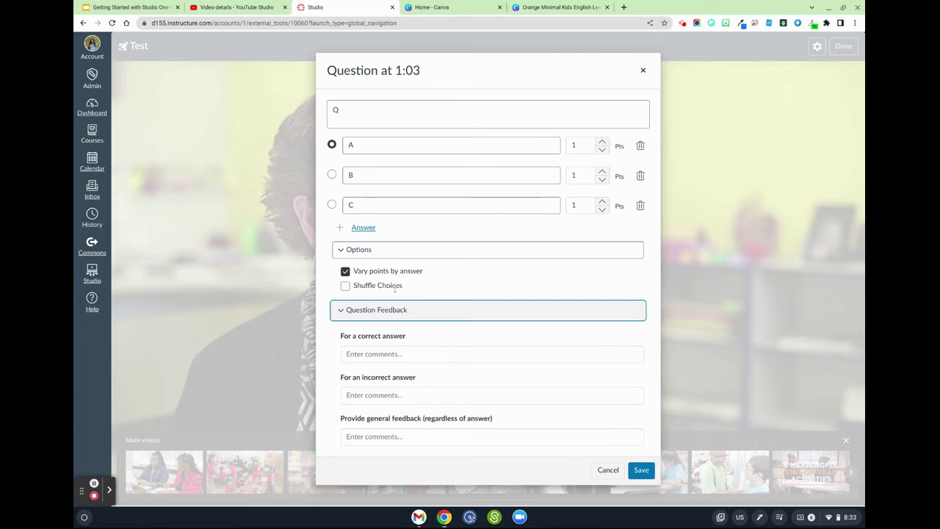
click(639, 471)
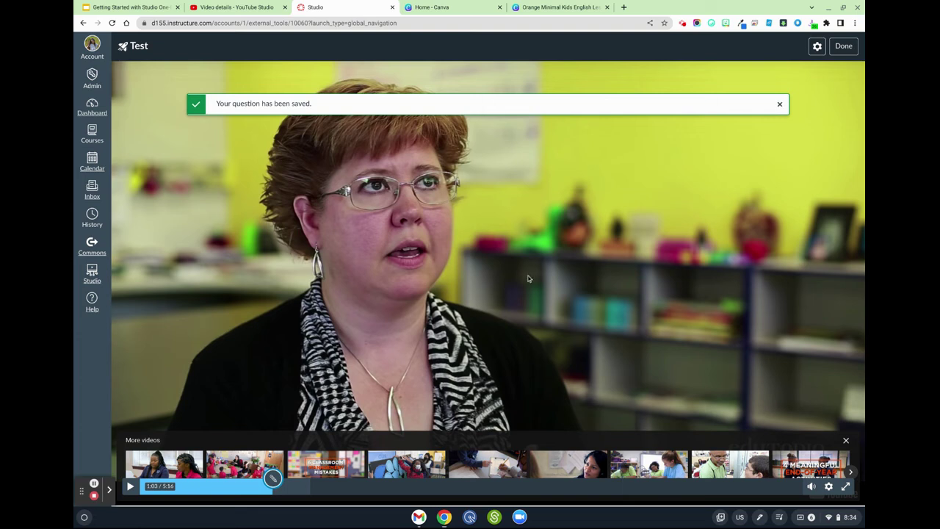
Step: Go to the DC Speech course and open its modules
click(81, 107)
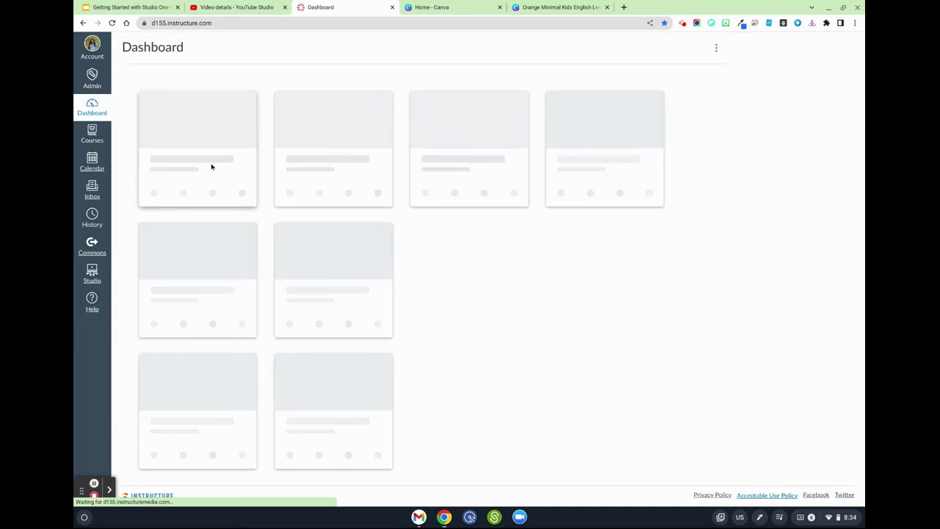
click(207, 184)
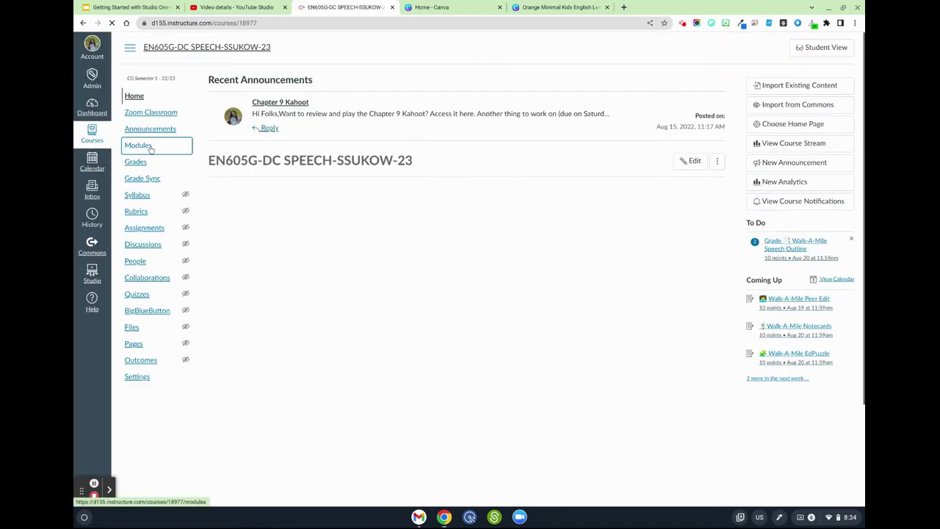
click(151, 147)
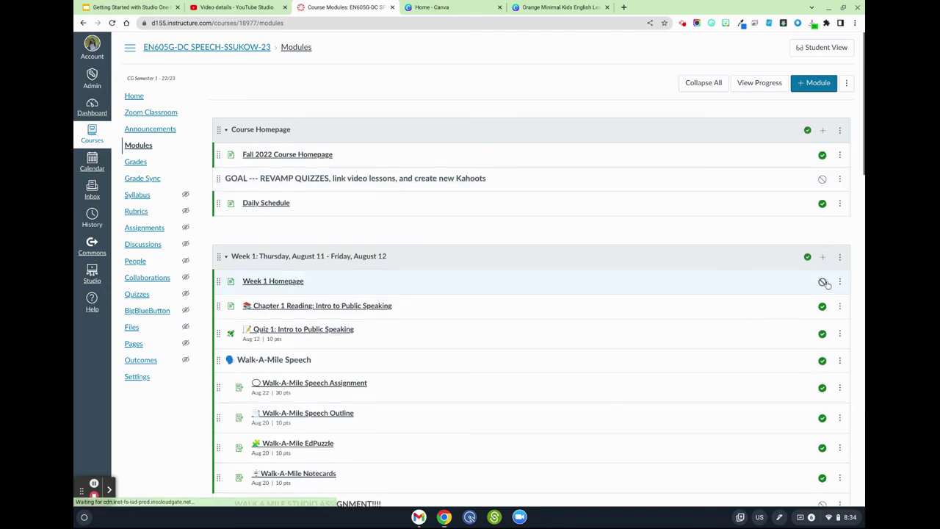
Step: Add a new assignment named "delete" to the Week 1 module
click(822, 256)
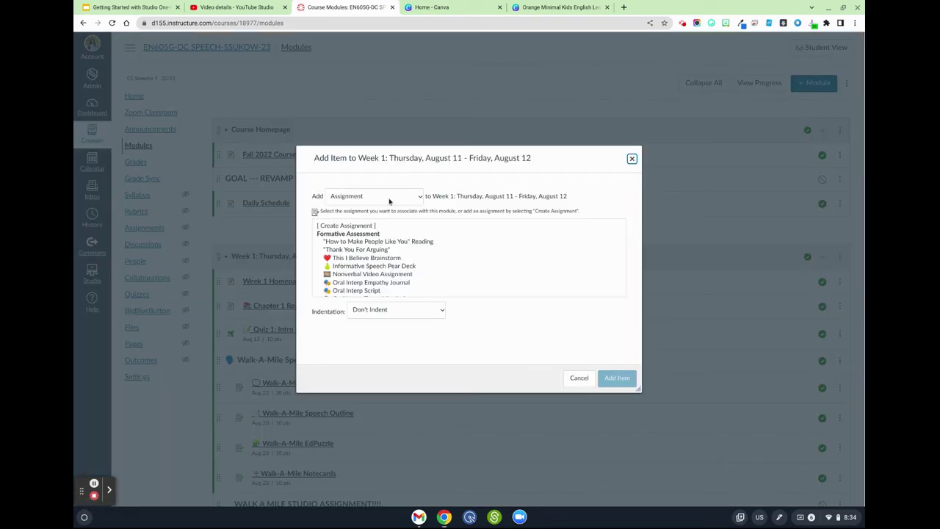
click(373, 225)
click(389, 314)
text(delete)
click(624, 379)
Step: Open the "delete" assignment for editing and set its submission type to External Tool
scroll(336, 335, down, 2)
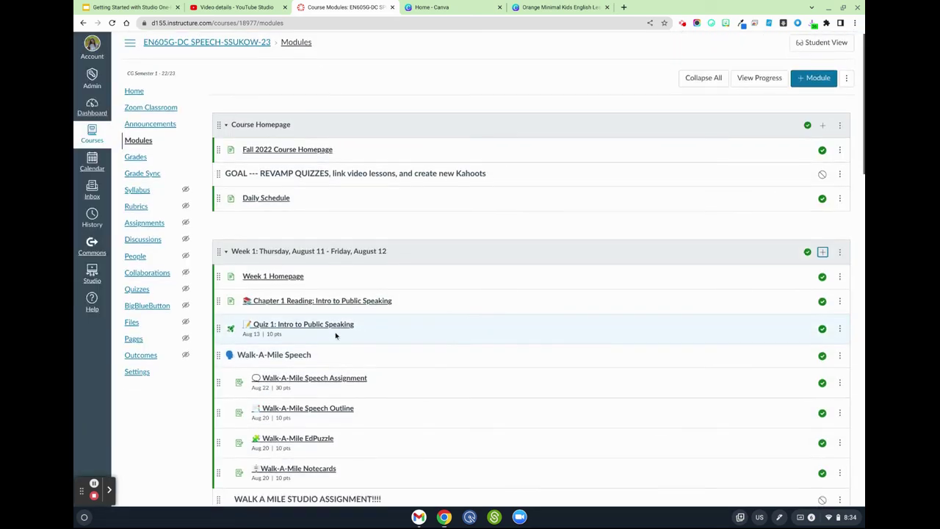
click(253, 375)
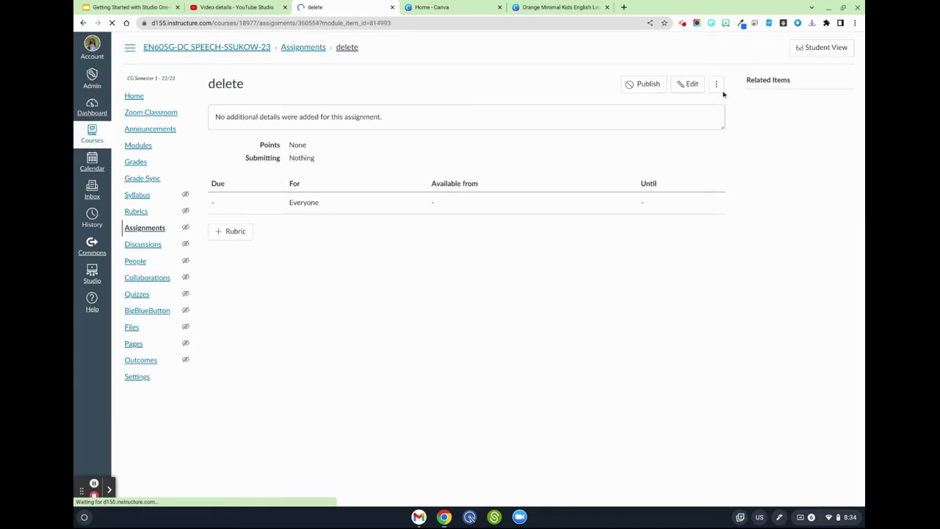
click(691, 83)
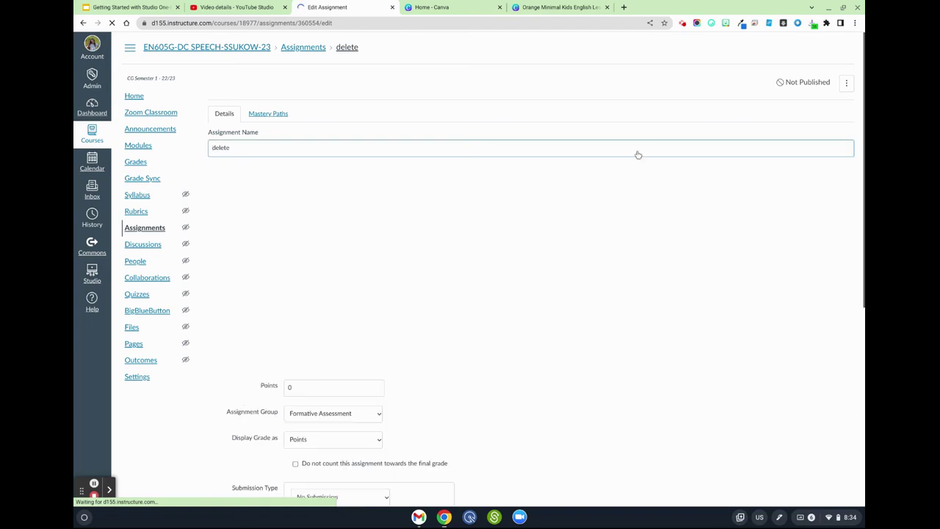
scroll(448, 279, down, 3)
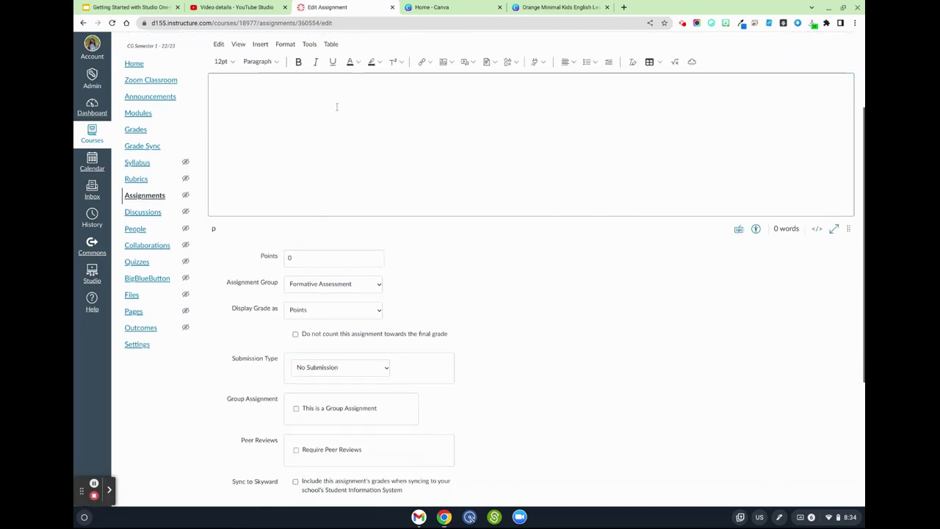
scroll(337, 106, down, 2)
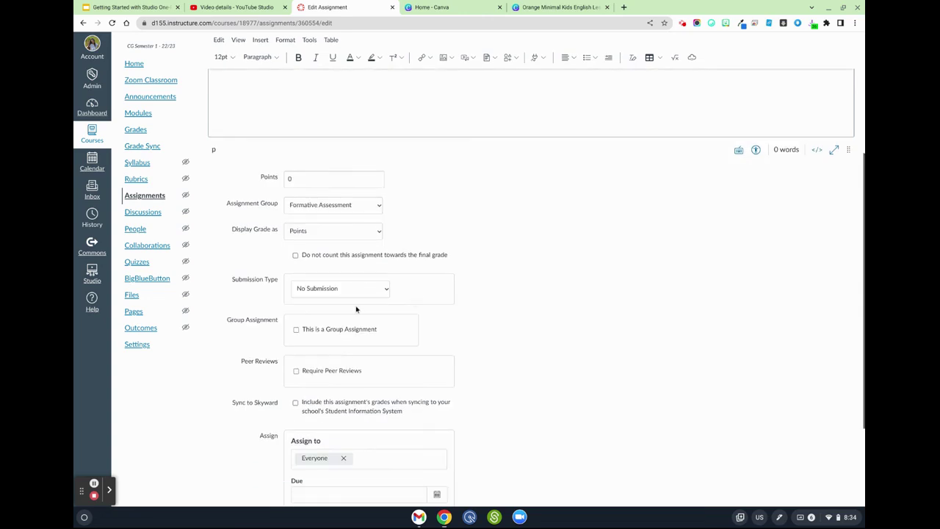
click(339, 289)
click(348, 347)
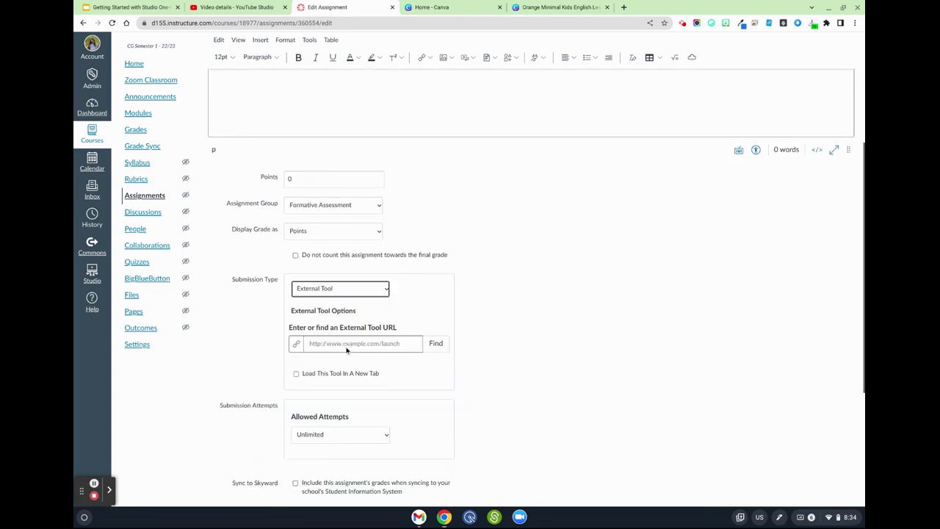
Step: Choose Canvas Studio as the external tool and embed the untitled 0:07 recording from the Geometry collection
click(436, 343)
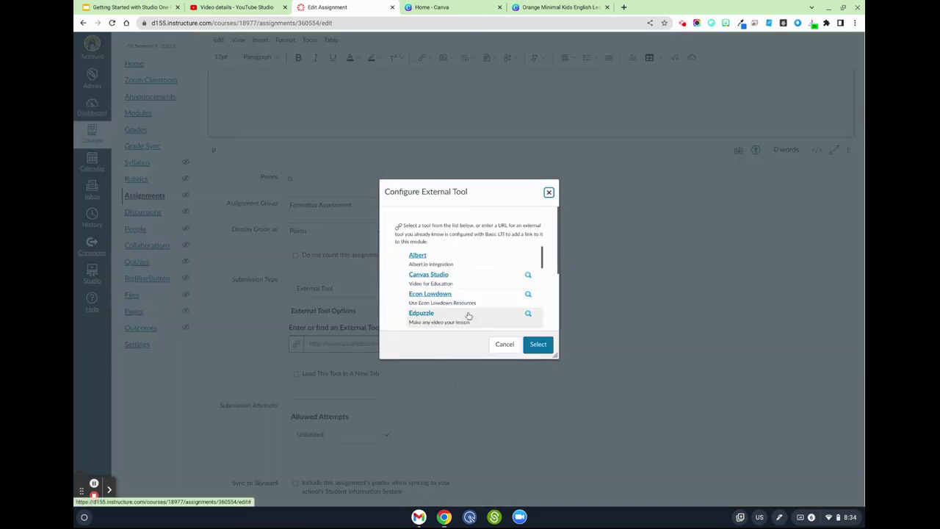
click(433, 272)
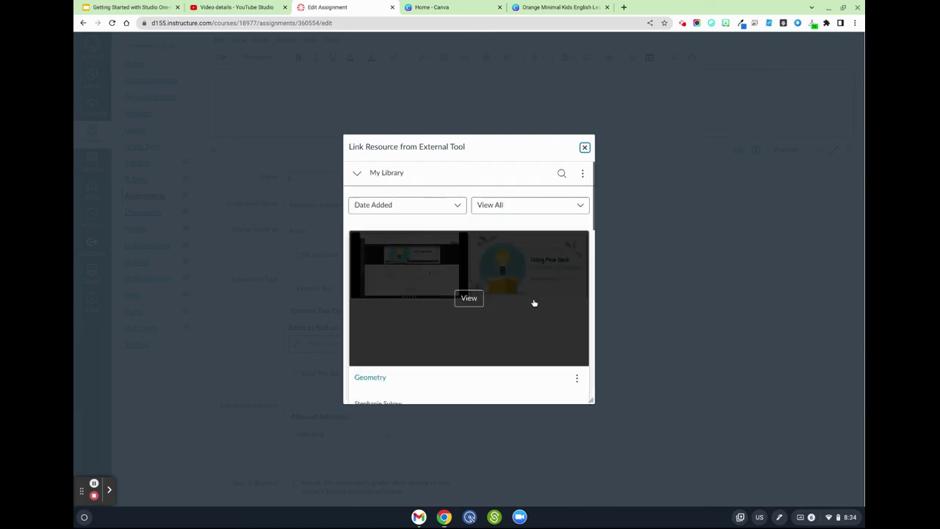
click(476, 297)
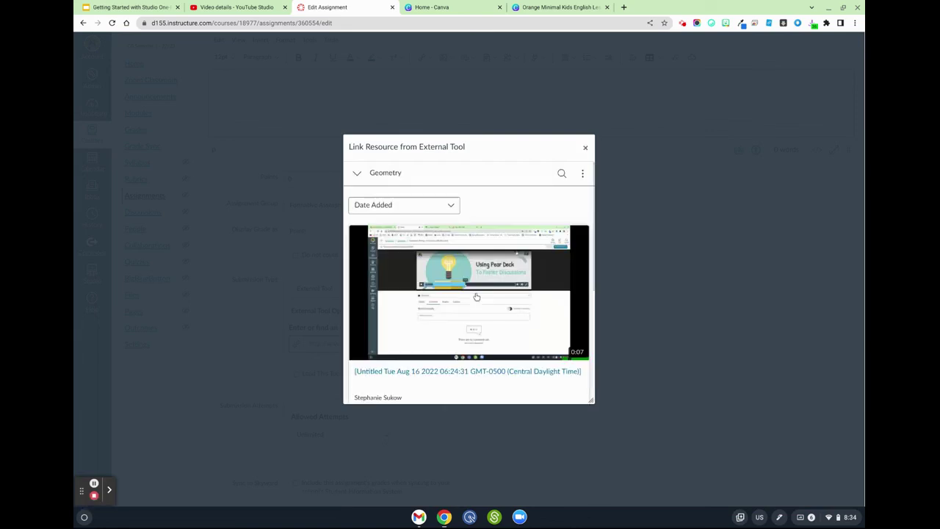
scroll(529, 339, down, 2)
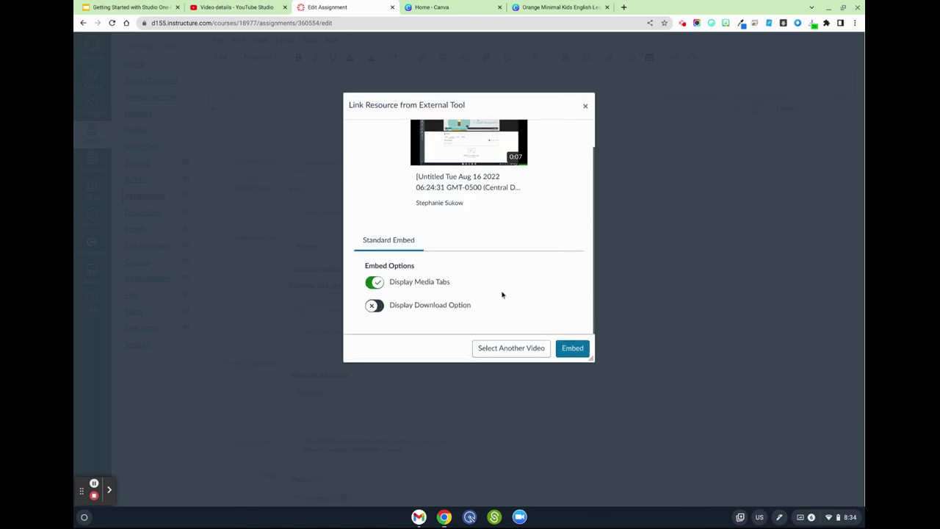
click(580, 348)
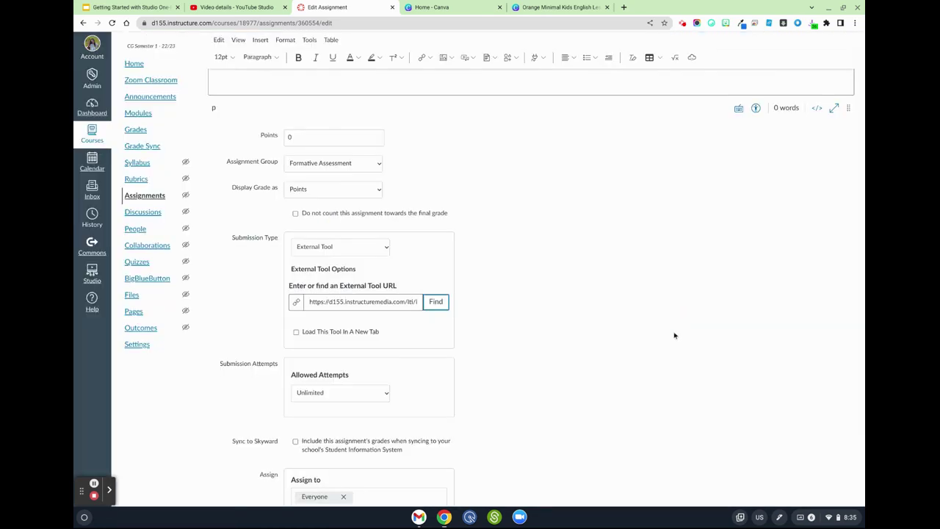
Step: Review the assignment's points, submission attempts, and assign and due date settings
scroll(571, 325, up, 2)
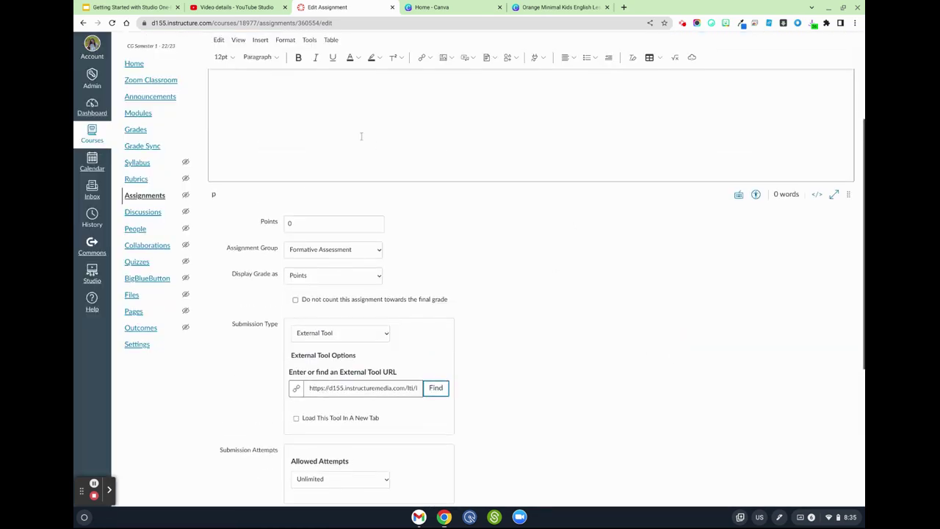
click(318, 232)
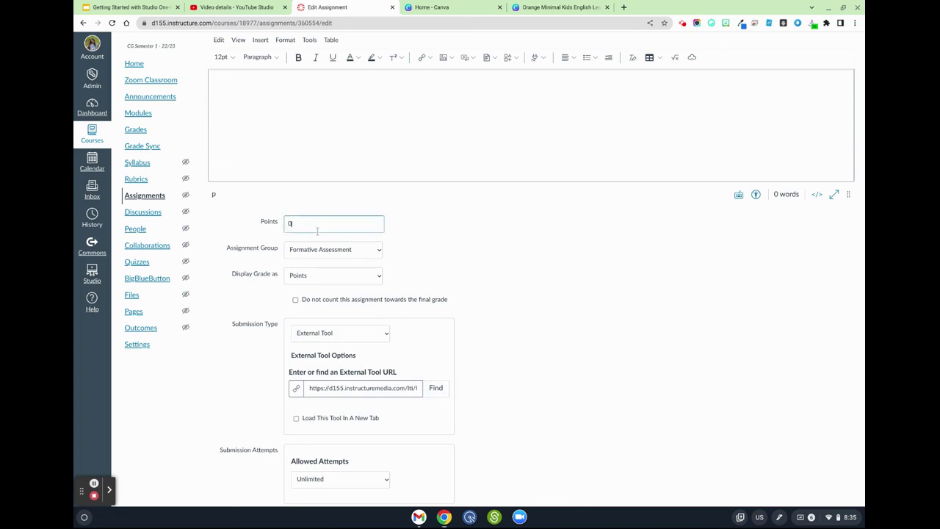
scroll(588, 283, down, 5)
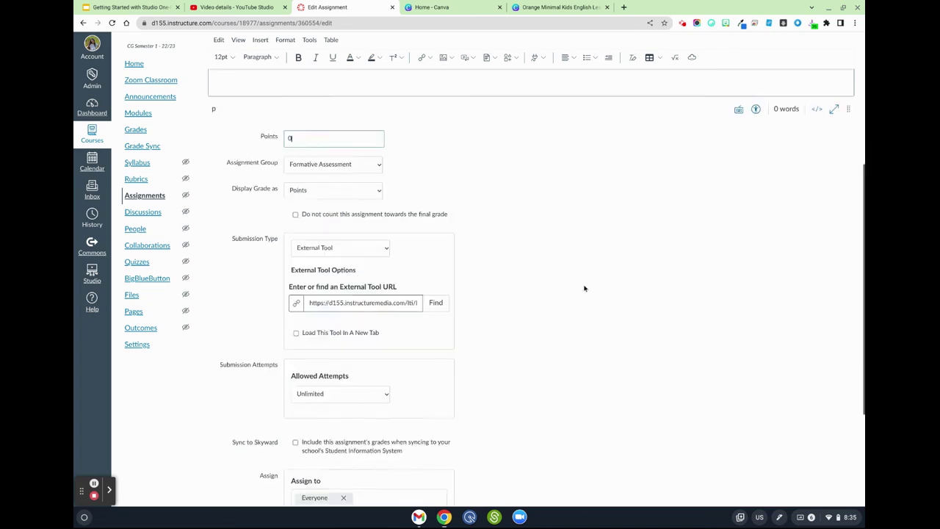
scroll(435, 389, down, 1)
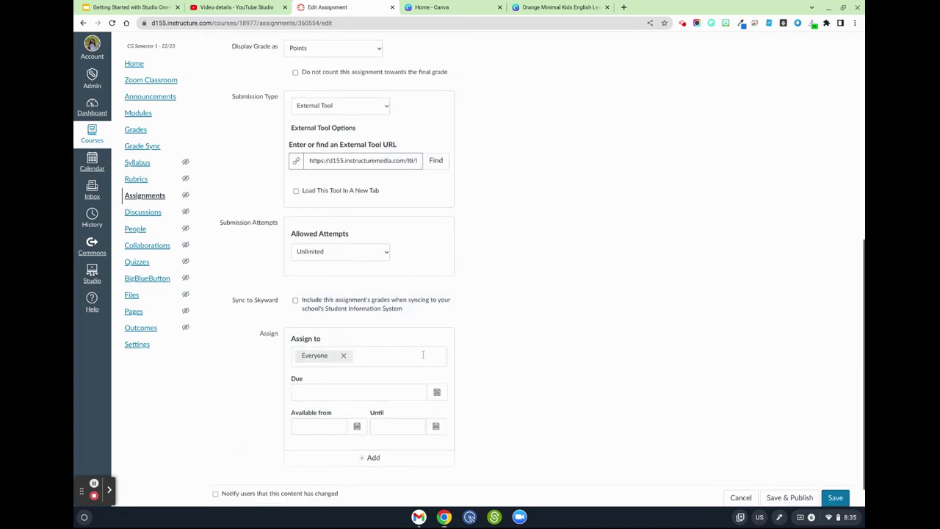
scroll(826, 490, down, 1)
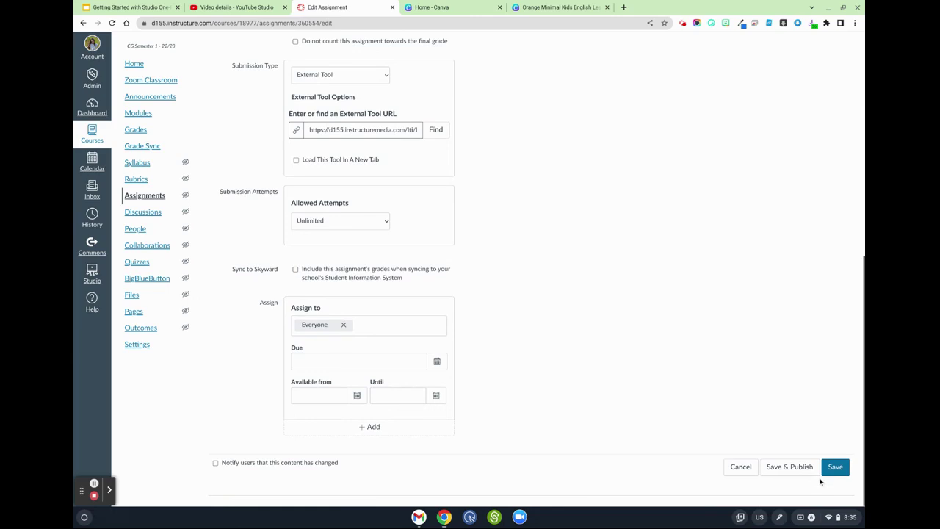